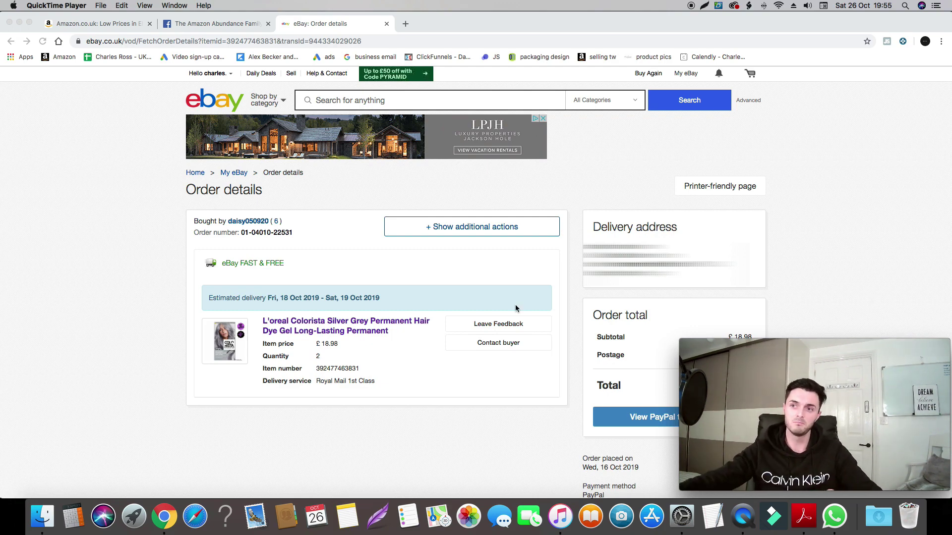
Copy the 'L'oreal Colorista Silver Grey Permanent Hair Dye Gel' title from the eBay order and switch to Amazon.co.uk
click(340, 331)
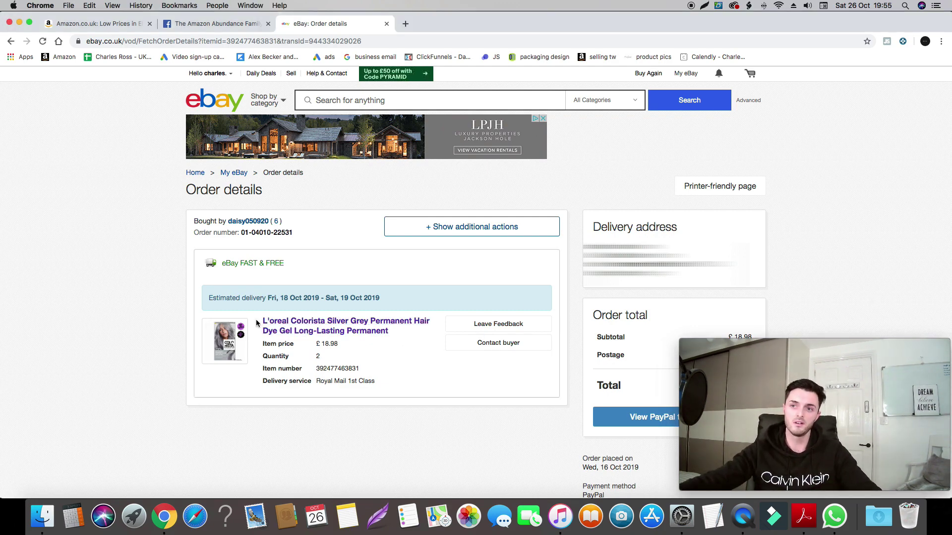
triple_click(259, 324)
right_click(347, 321)
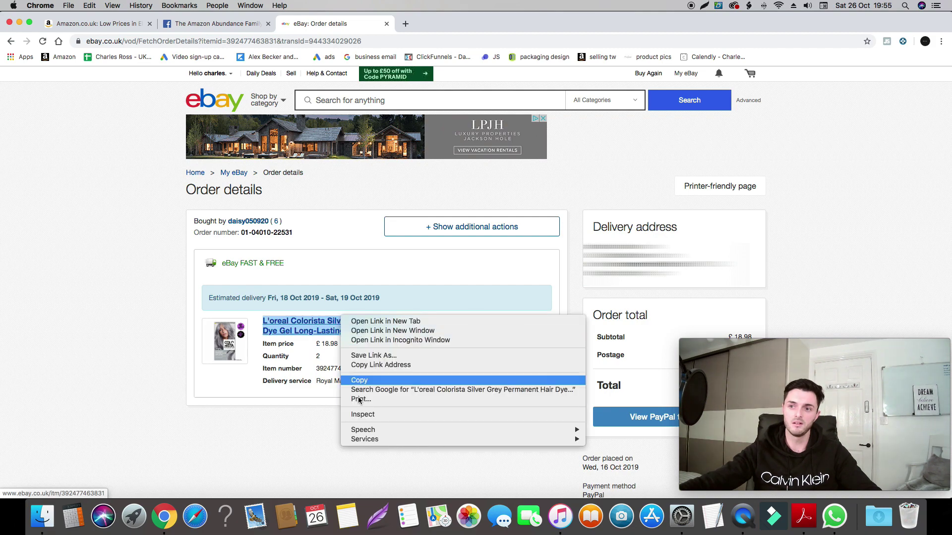
click(359, 380)
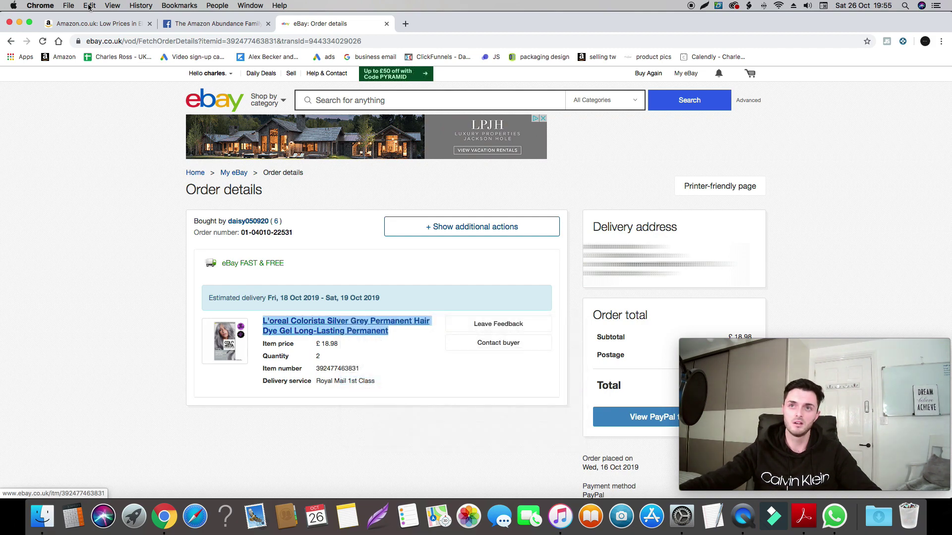
click(92, 29)
Search Amazon for the pasted L'oreal Colorista Silver Grey hair dye title
click(201, 103)
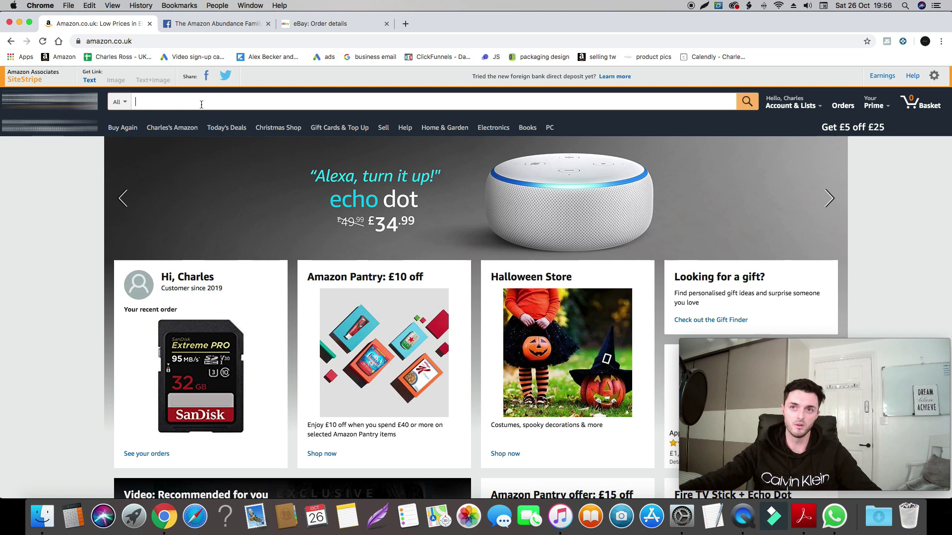
right_click(166, 101)
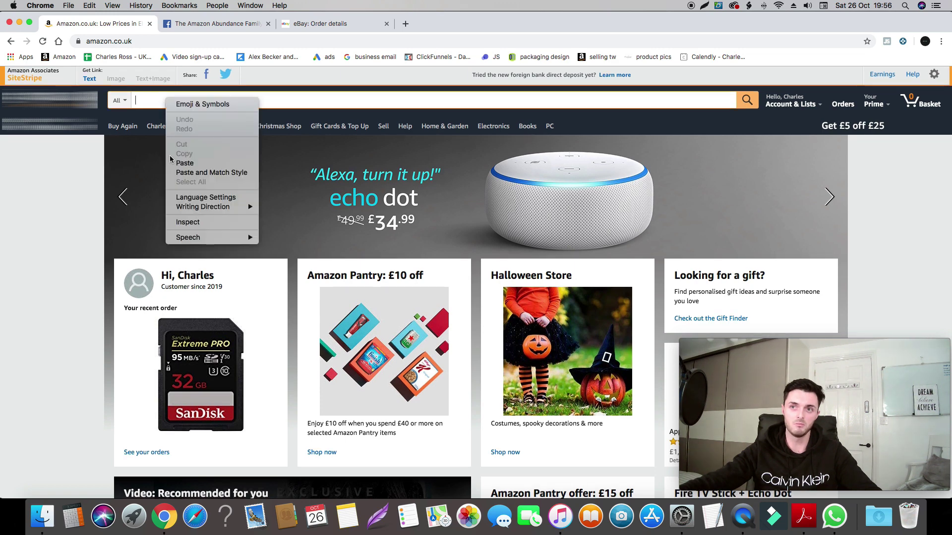
click(185, 164)
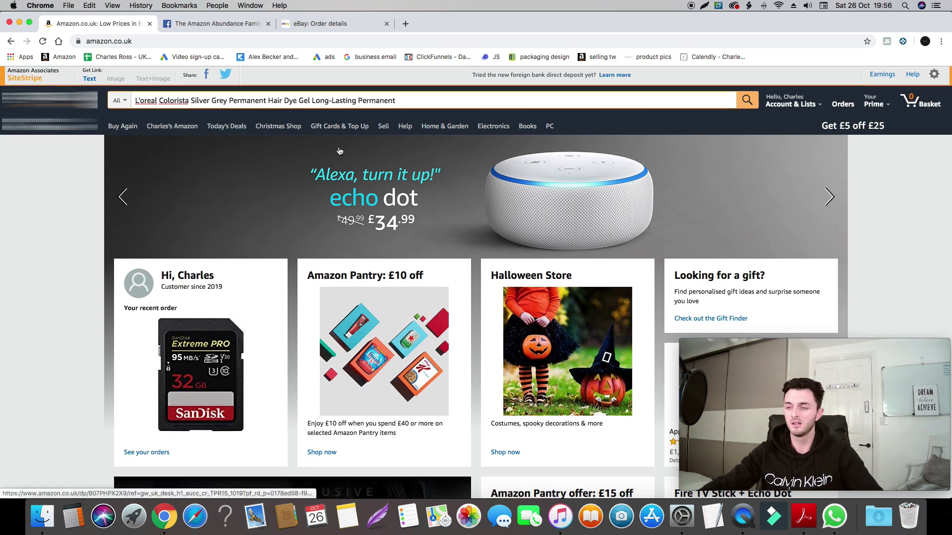
key(Return)
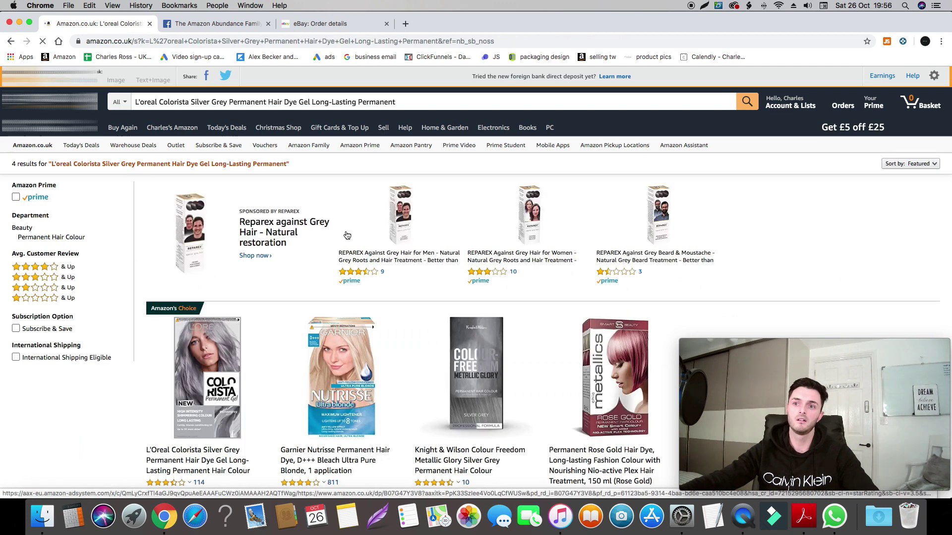
Open the L'Oreal Colorista Silver Grey Permanent Hair Dye result and scroll through its page
scroll(298, 253, down, 3)
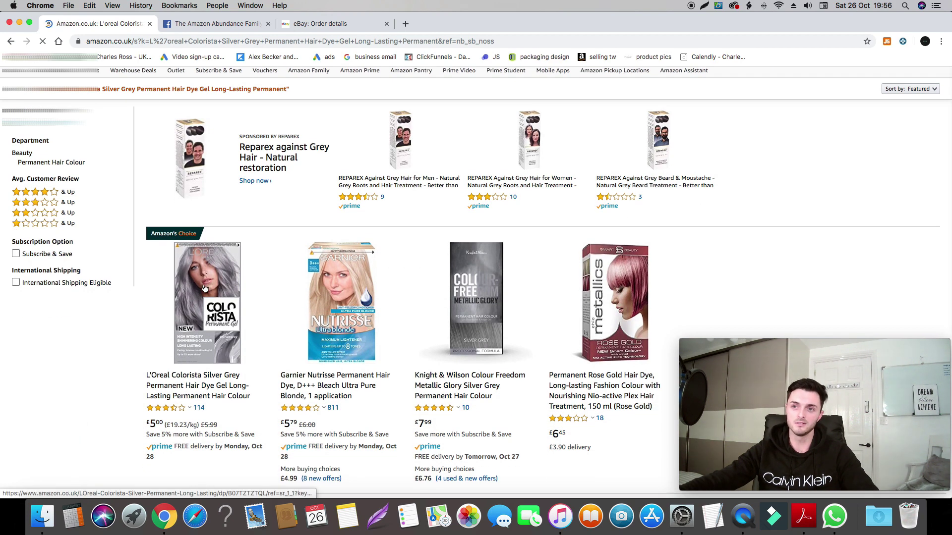
click(204, 289)
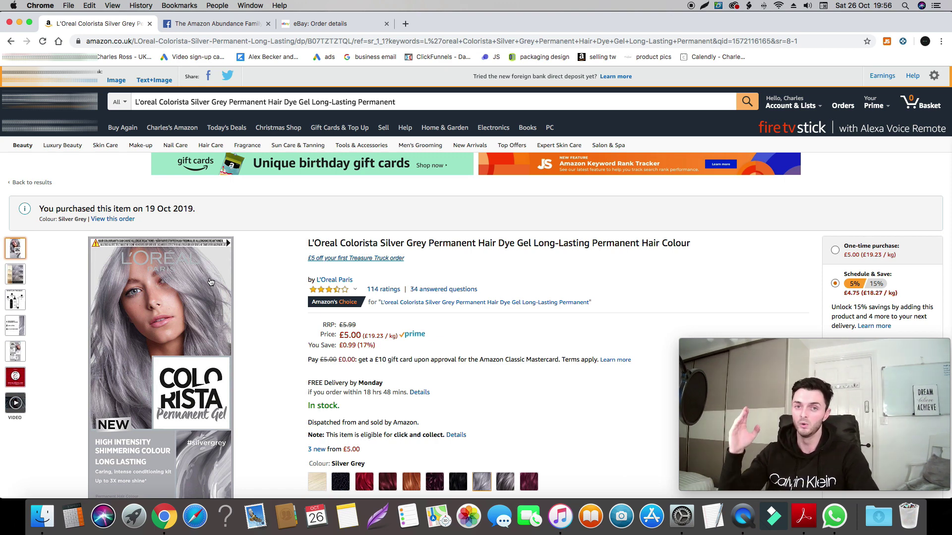
scroll(735, 159, down, 1)
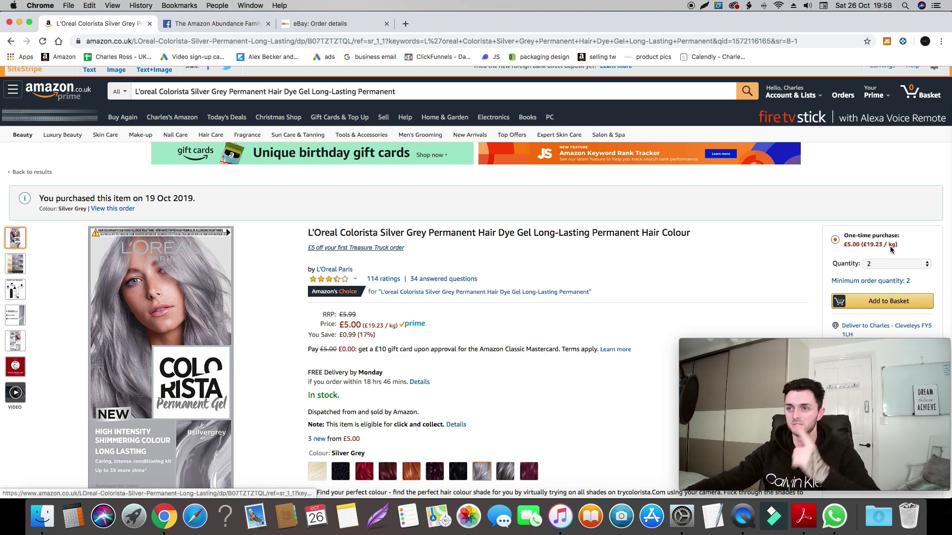
scroll(872, 301, down, 1)
Add two hair dyes to the basket, tick 'This order contains a gift' and proceed to checkout
click(881, 283)
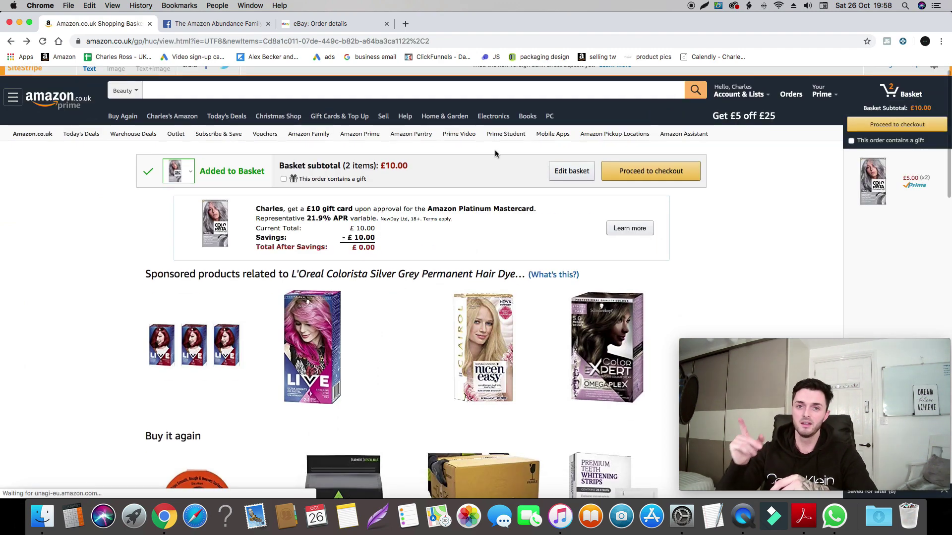
click(347, 180)
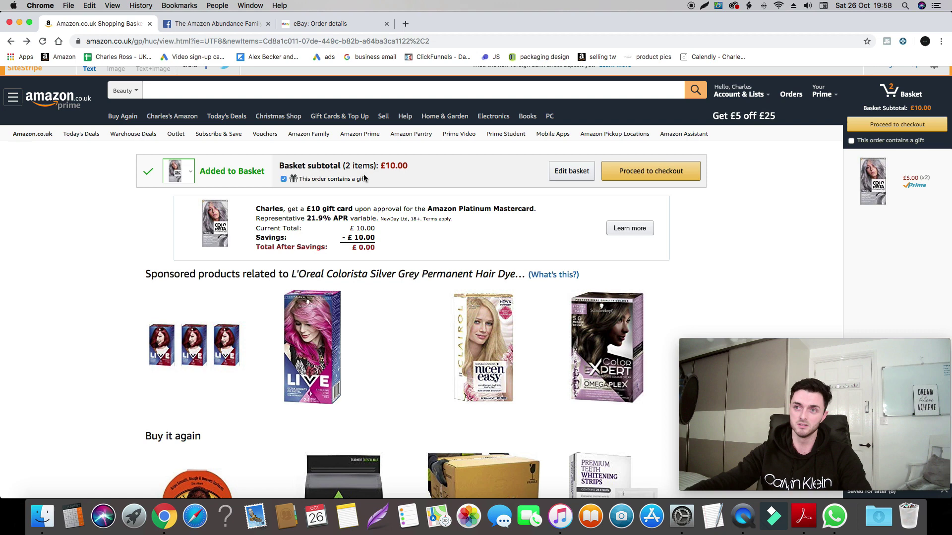
click(653, 184)
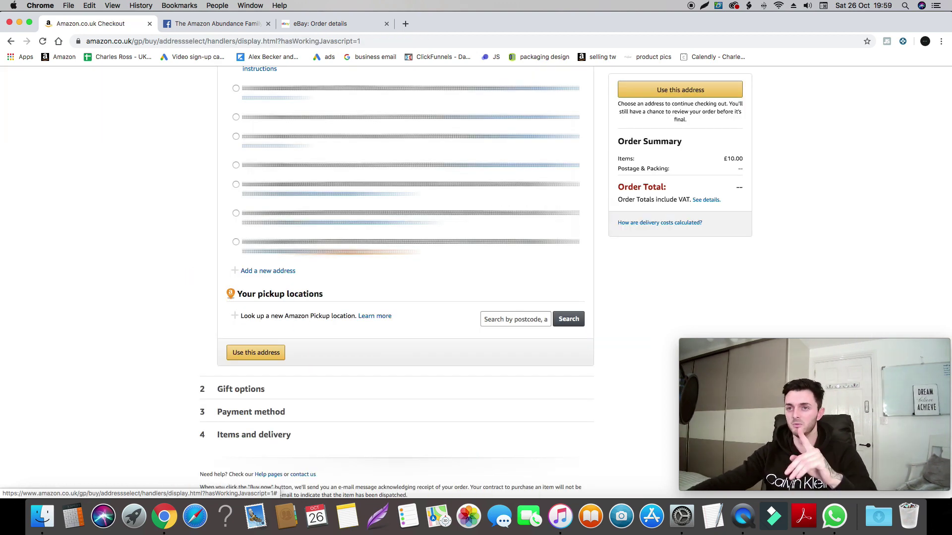
Start a new Amazon delivery address and select the buyer's address on the eBay order
click(253, 272)
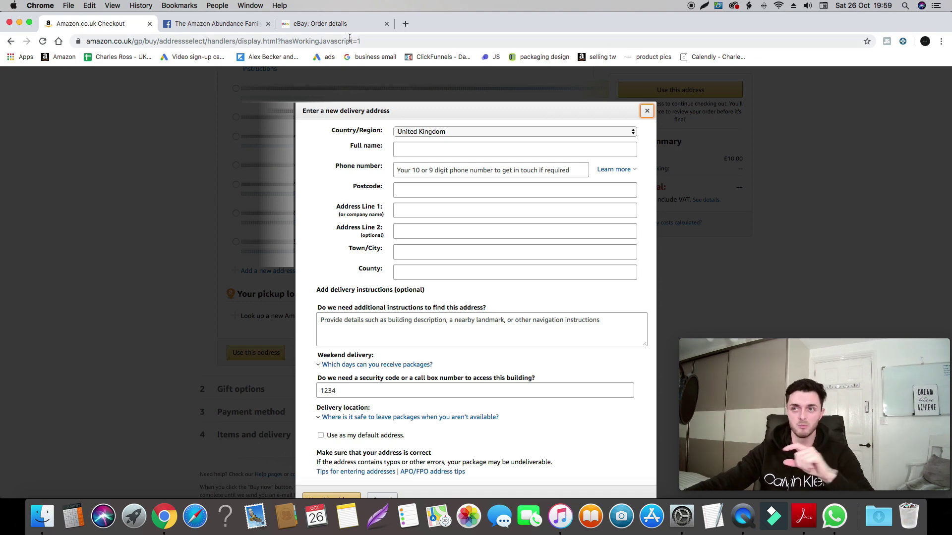
click(342, 23)
scroll(426, 218, down, 2)
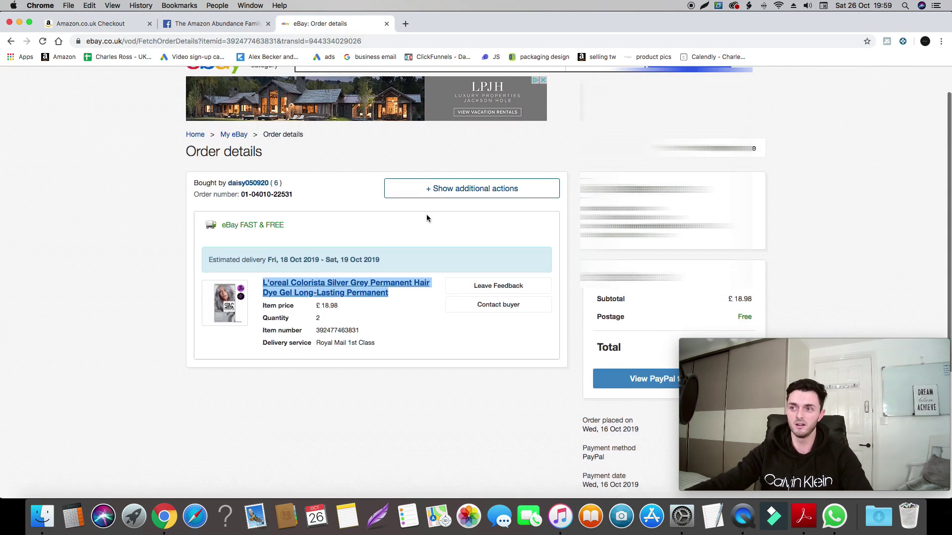
scroll(426, 218, down, 2)
scroll(427, 219, up, 3)
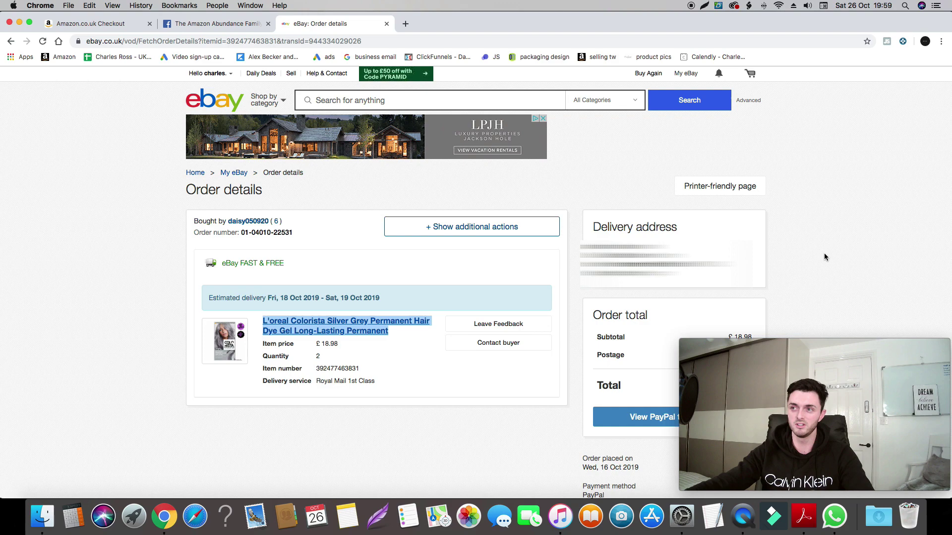
drag(581, 247, 624, 290)
right_click(624, 292)
click(259, 170)
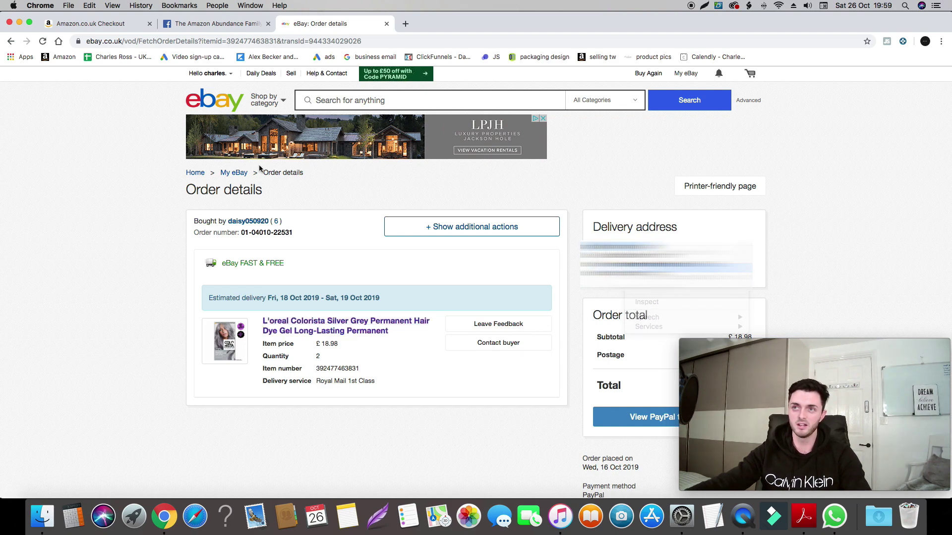
Paste into the new address form, then copy the buyer's delivery address from eBay
click(101, 29)
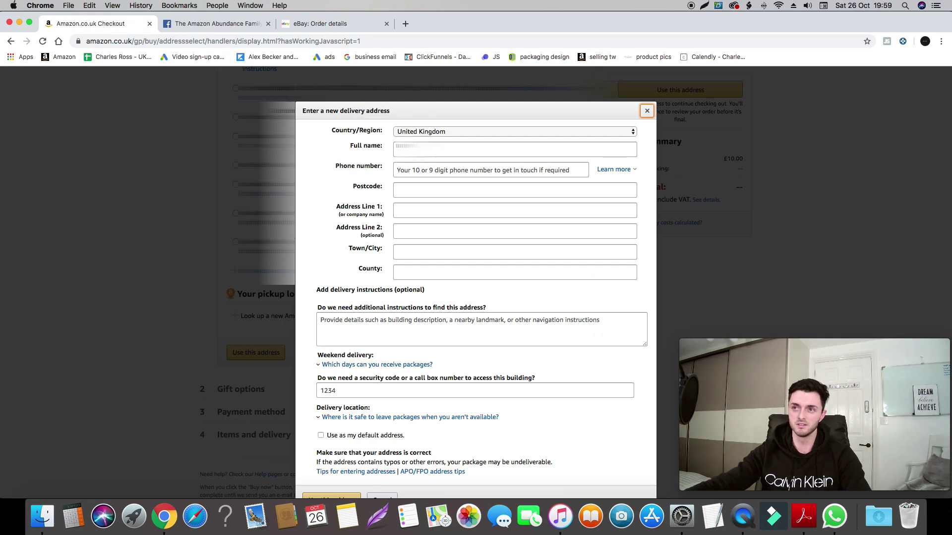
right_click(430, 150)
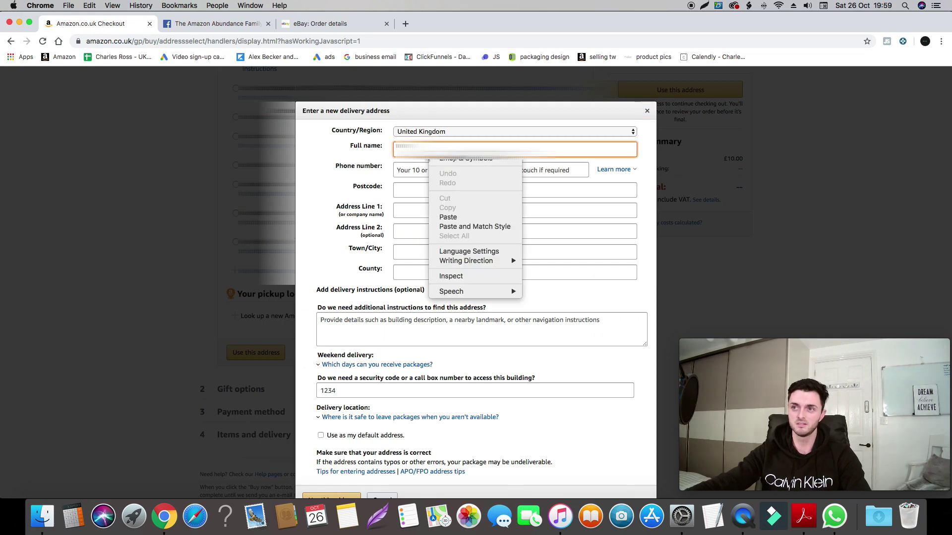
click(448, 217)
click(314, 24)
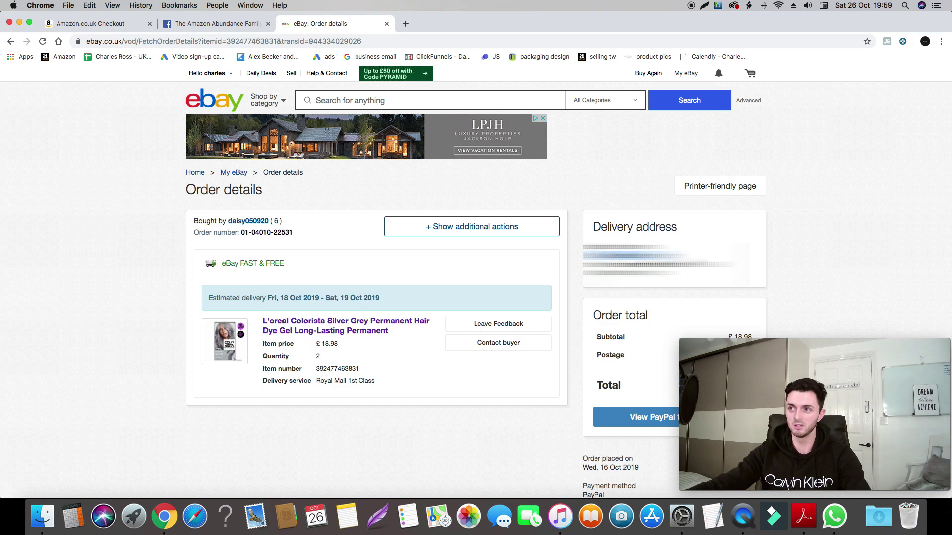
right_click(617, 253)
click(704, 278)
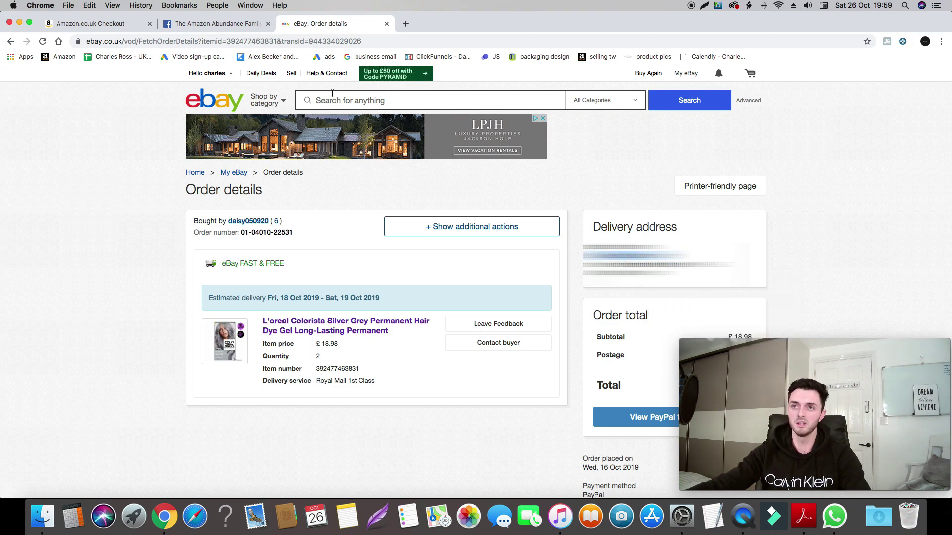
click(91, 24)
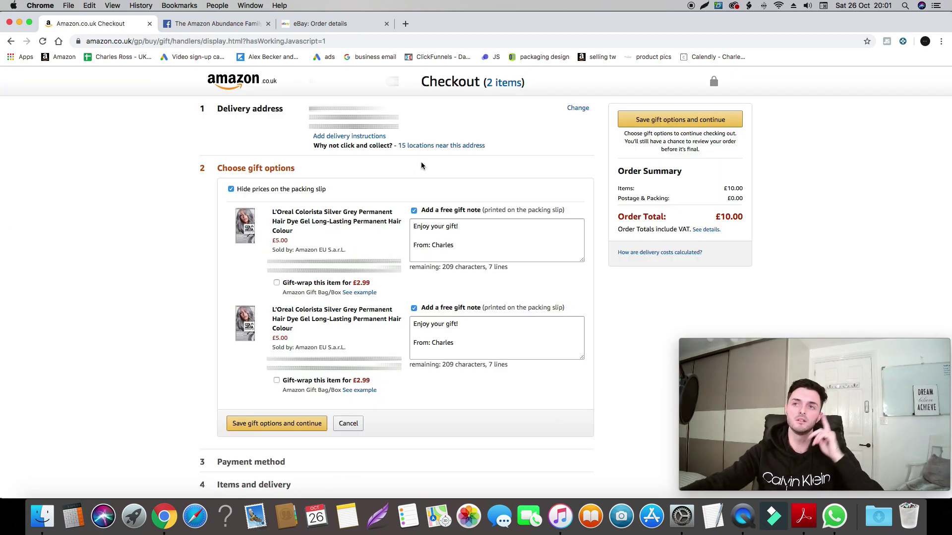
Clear both gift notes, untick both 'Add a free gift note' boxes and save gift options
click(321, 29)
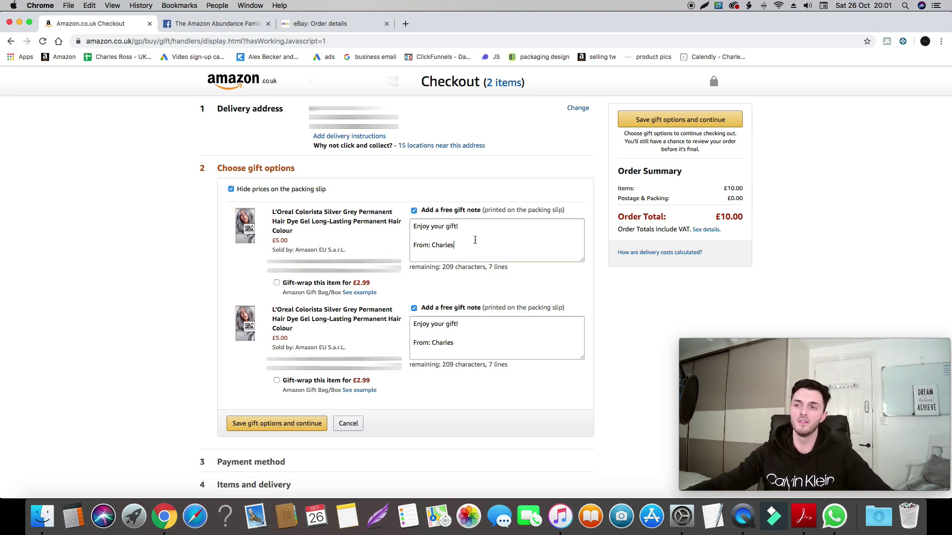
key(super+a)
key(BackSpace)
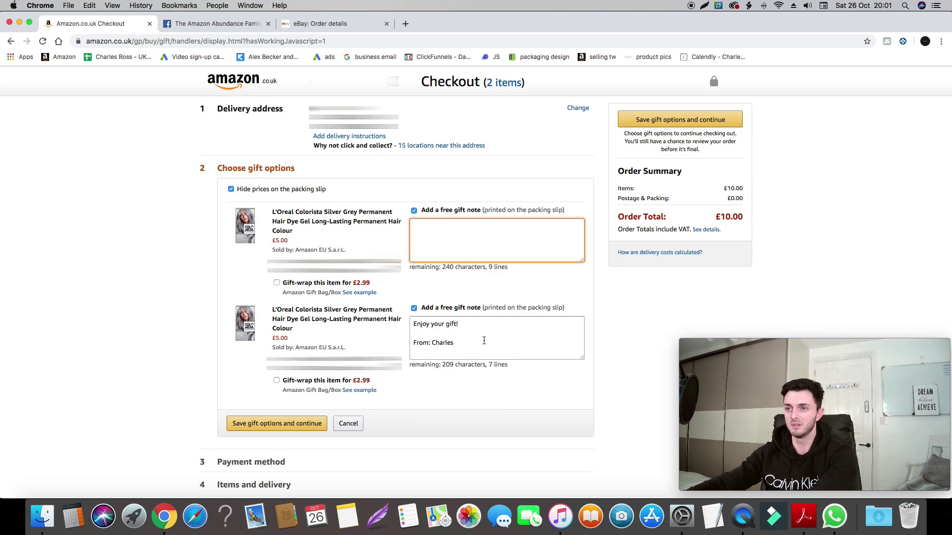
click(483, 340)
key(super+a)
key(BackSpace)
click(414, 308)
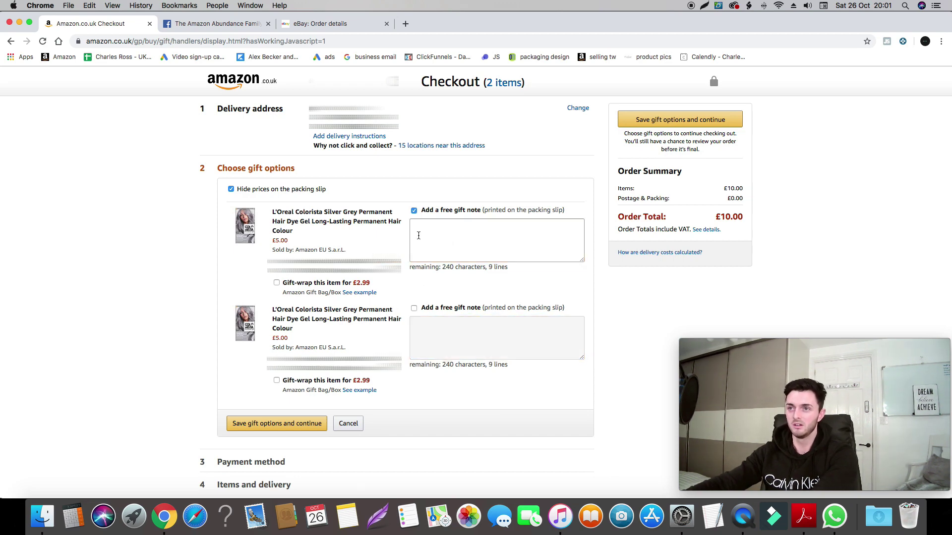
click(414, 211)
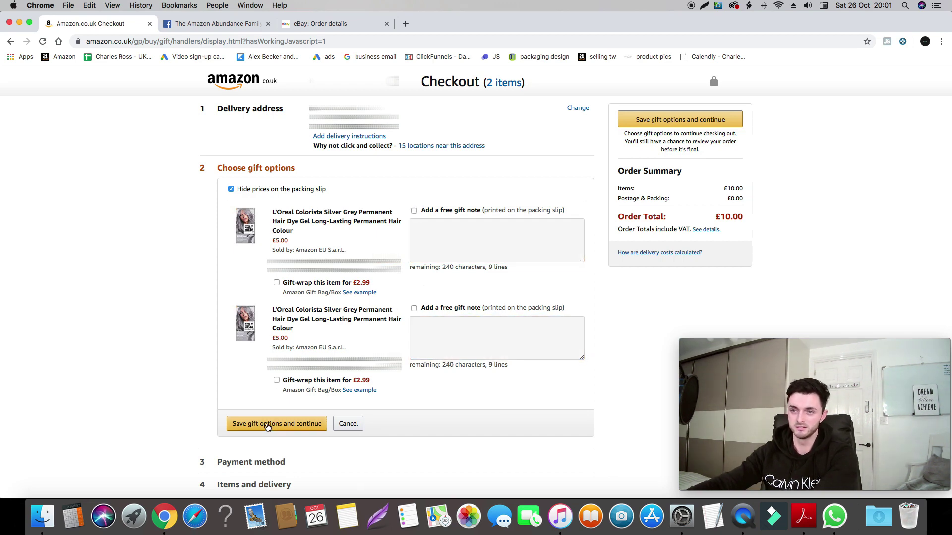
click(267, 424)
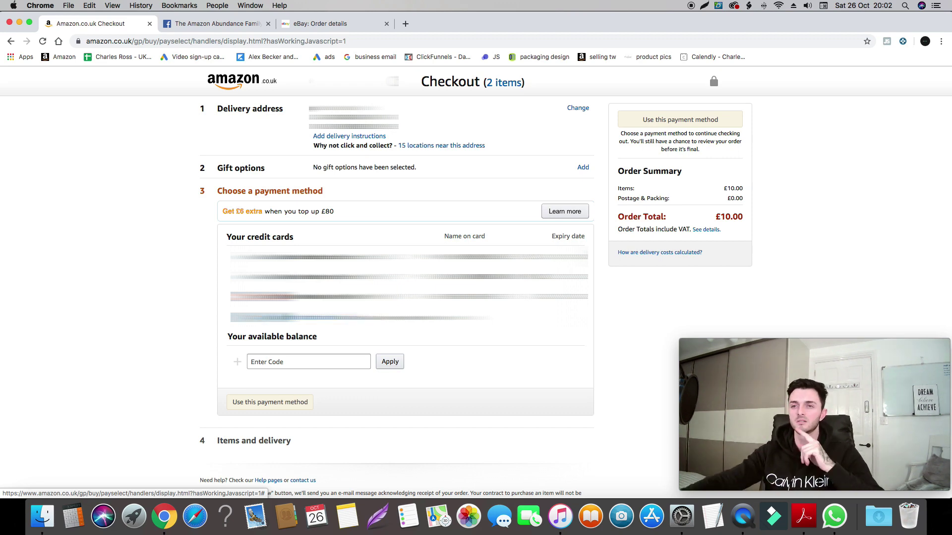
Choose a saved credit card as the payment method and continue to review
scroll(297, 377, down, 2)
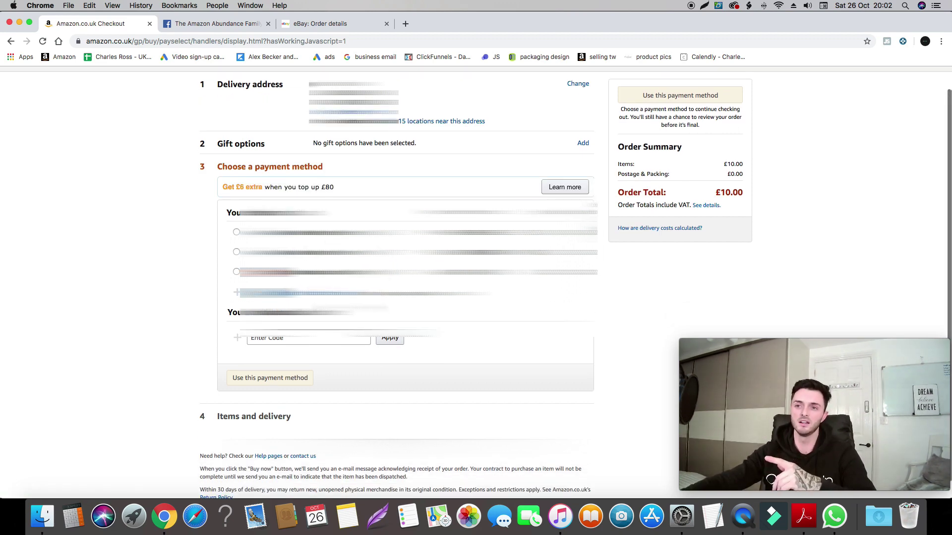
click(296, 363)
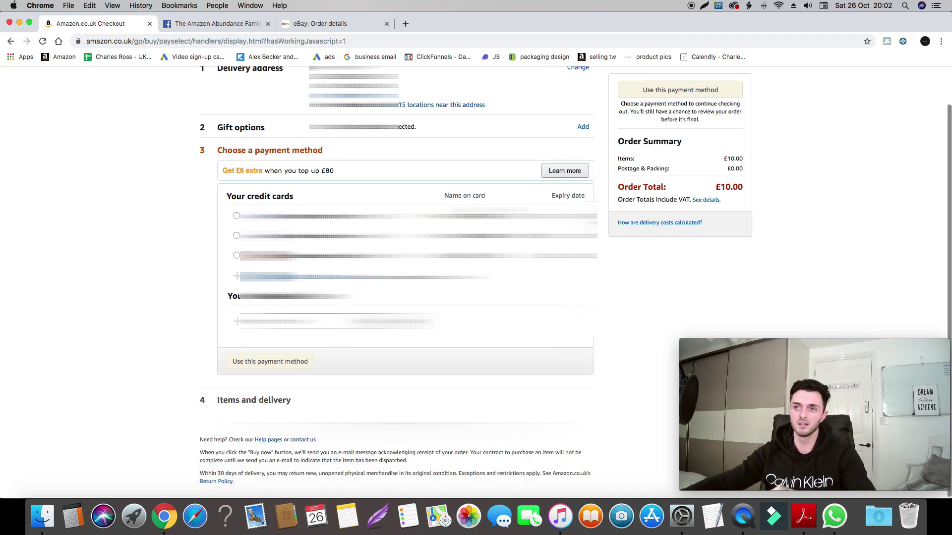
click(220, 255)
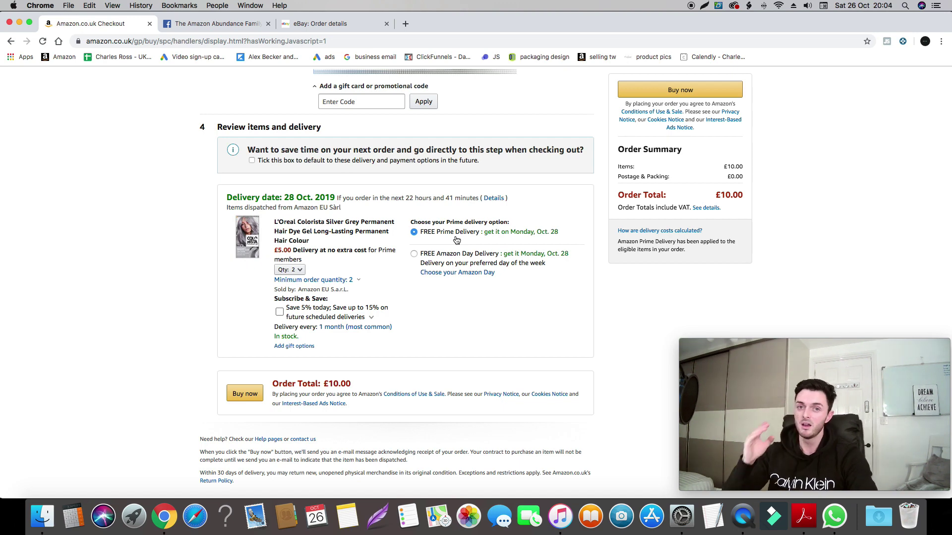
Select FREE Amazon Day Delivery for the two hair dyes, arriving 28 Oct
click(414, 253)
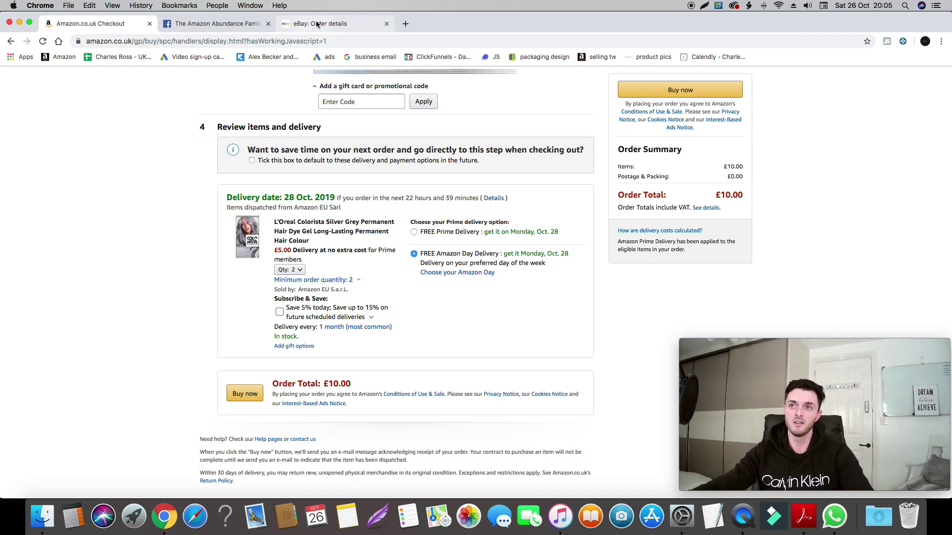
From the eBay order details, open the buyer's profile and choose Contact
click(318, 25)
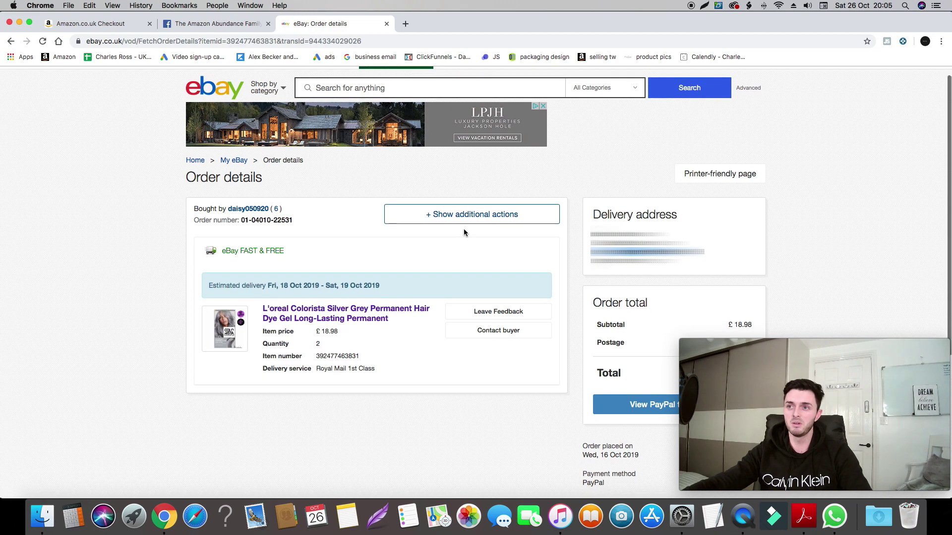
click(243, 209)
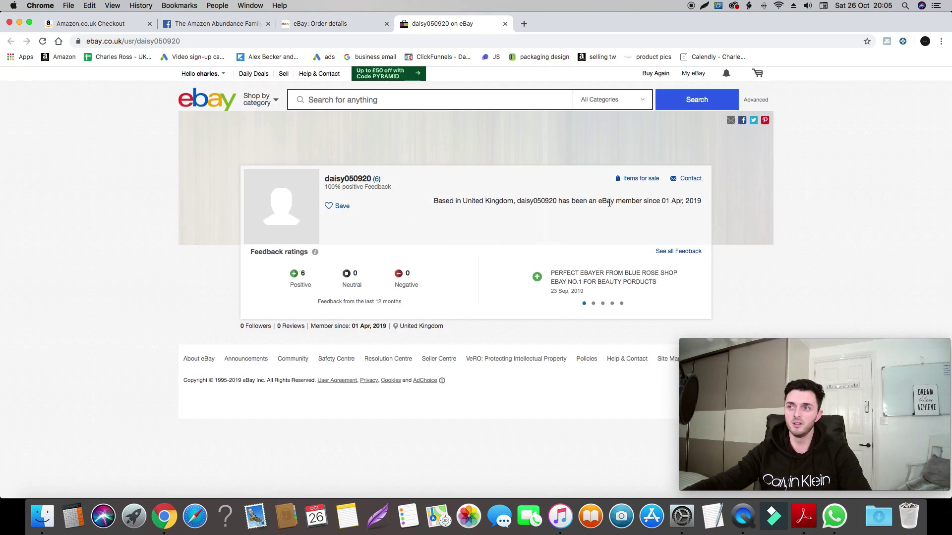
click(690, 179)
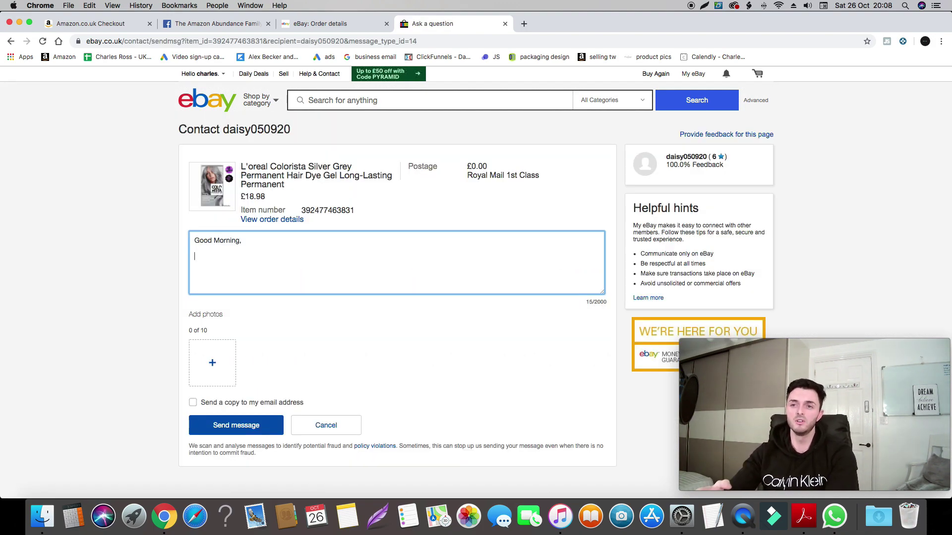
Type 'Just to let you know, Your recent order' in the message body
text(/jus=)
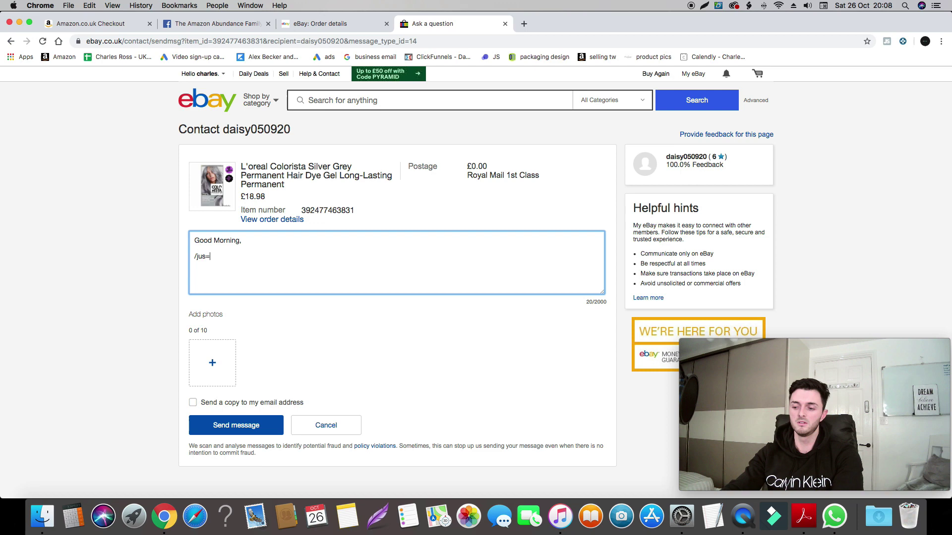
key(BackSpace)
key(BackSpace)
key(BackSpace)
key(BackSpace)
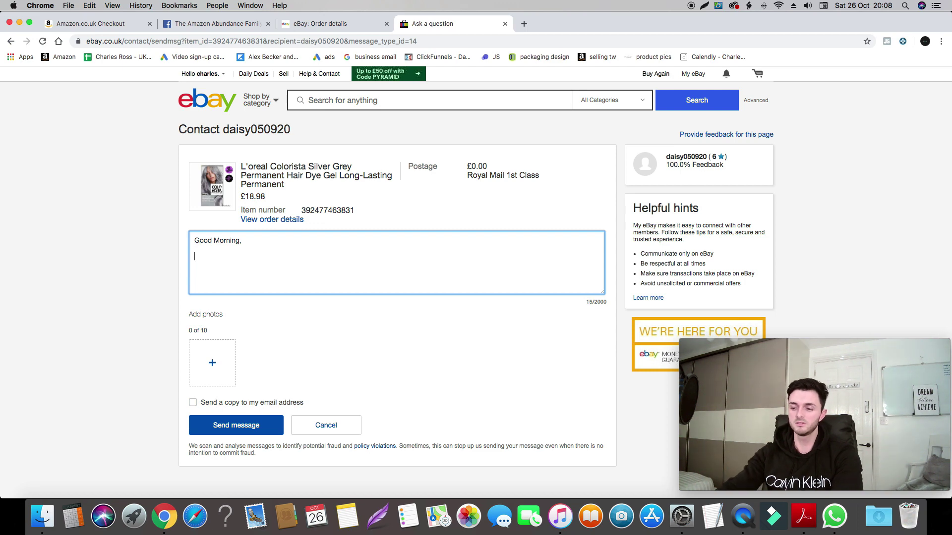
text(Just )
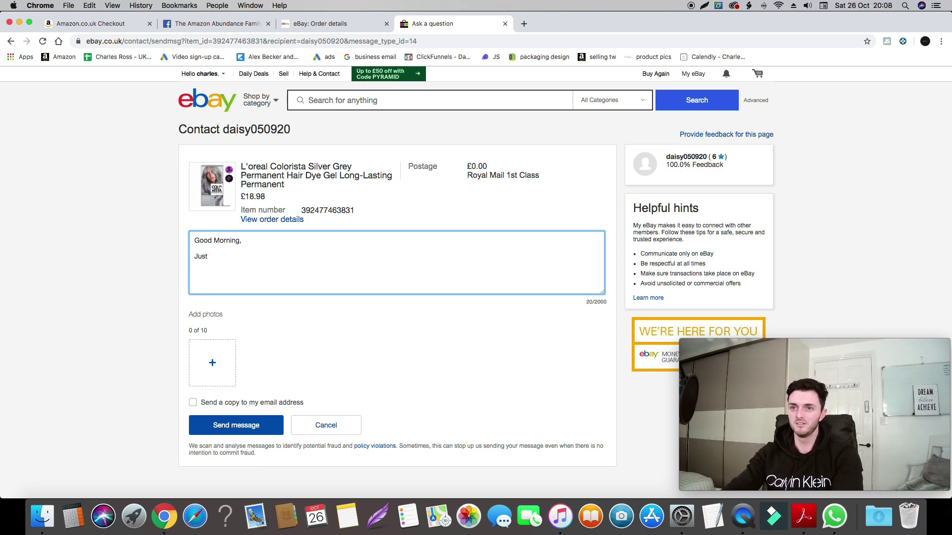
text(to let you )
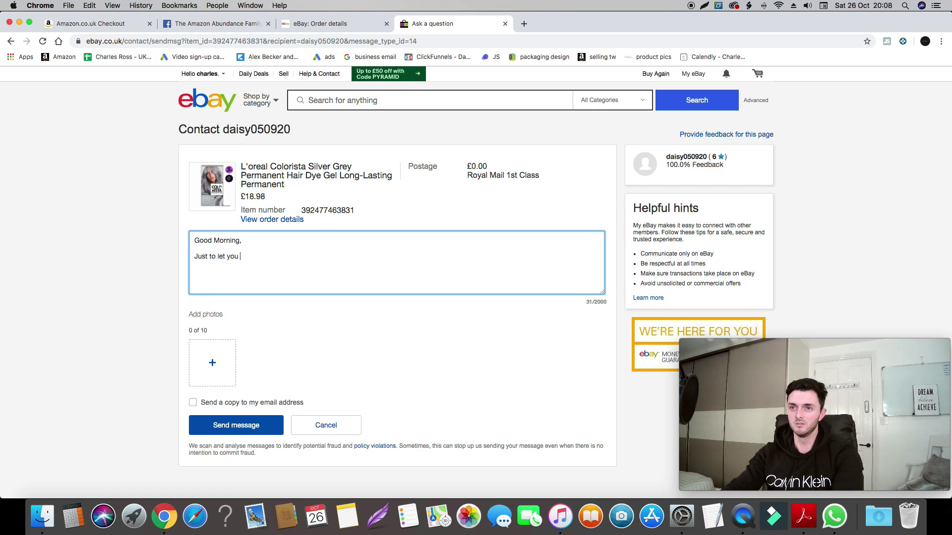
text(know, )
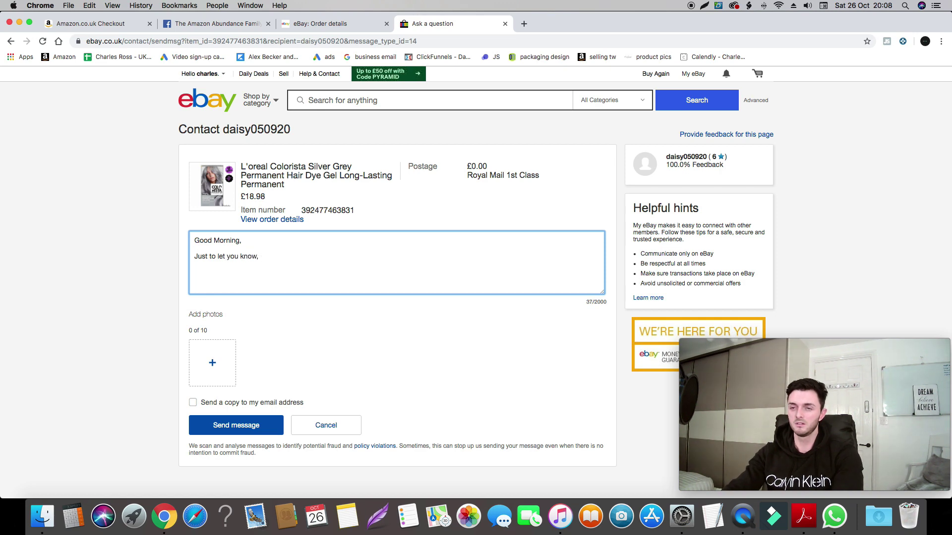
text(Your re)
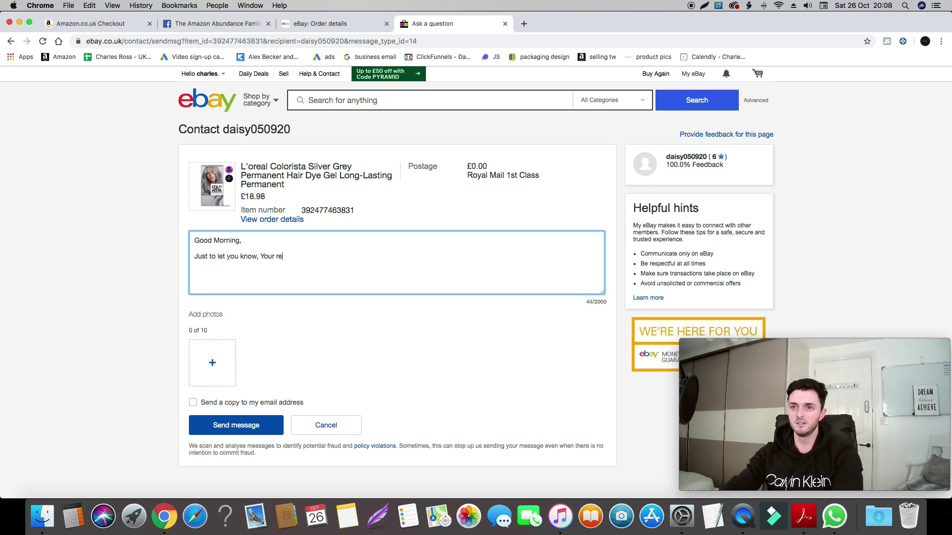
text(cent order)
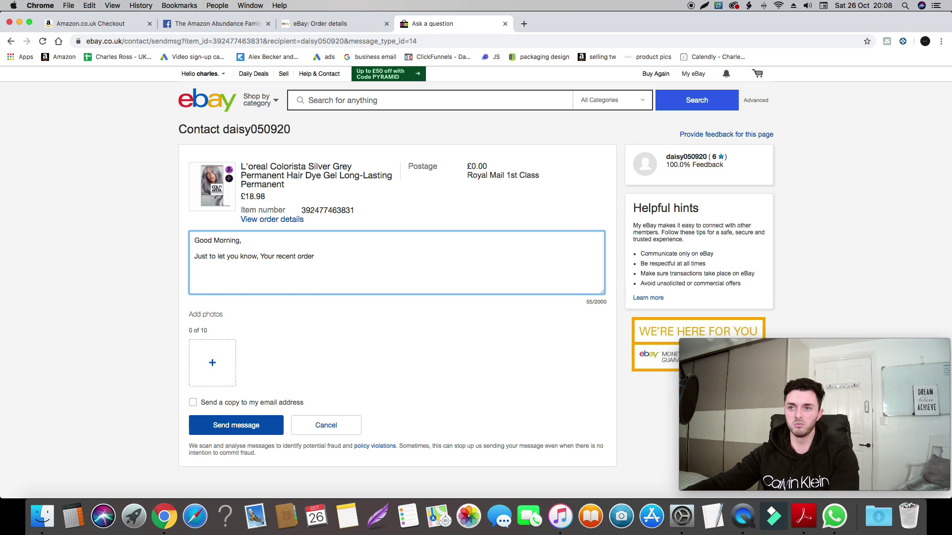
Copy the L'oreal Colorista product title and paste it after 'Your recent order'
drag(290, 193, 242, 168)
right_click(254, 174)
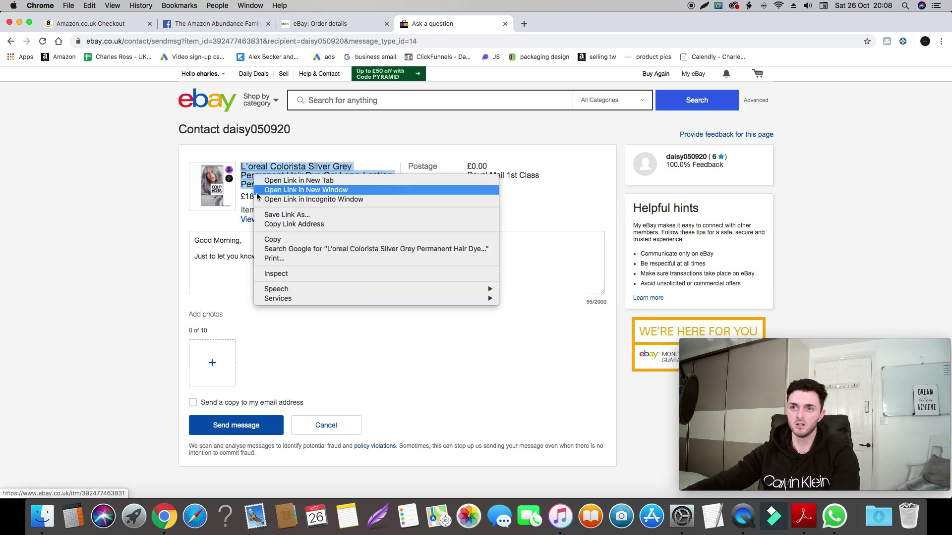
click(284, 238)
click(325, 257)
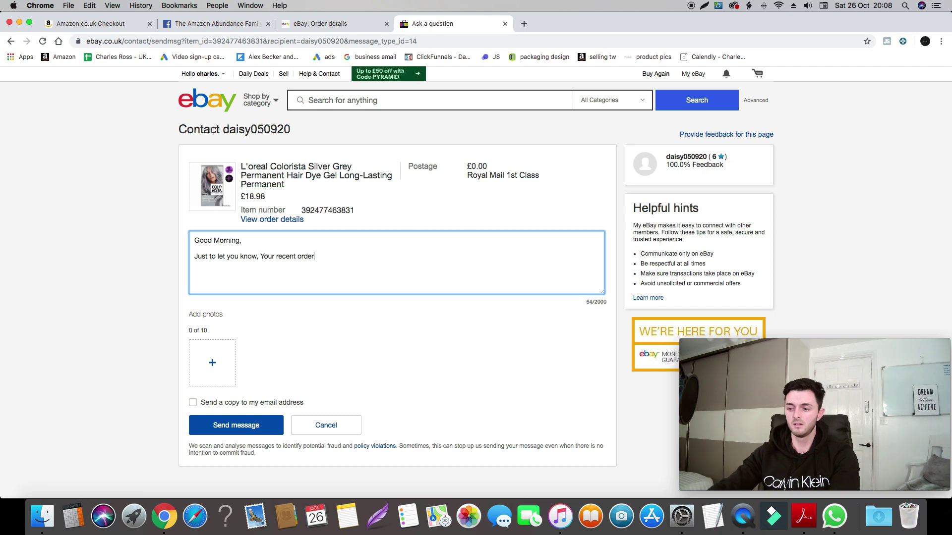
right_click(356, 254)
click(382, 319)
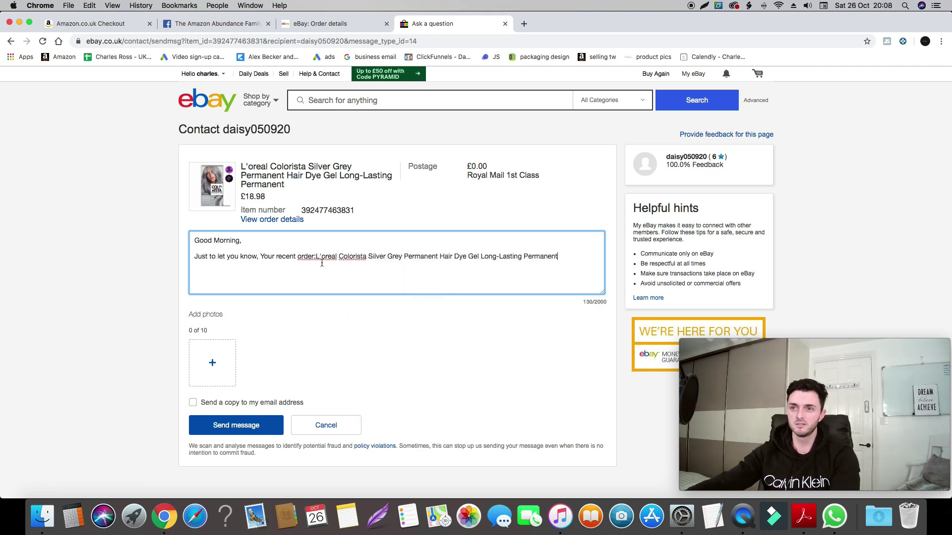
key(Return)
key(Return)
Add 'Has been dispatched and will be with you shortly' followed by the sender's sign-off
text(///////ha)
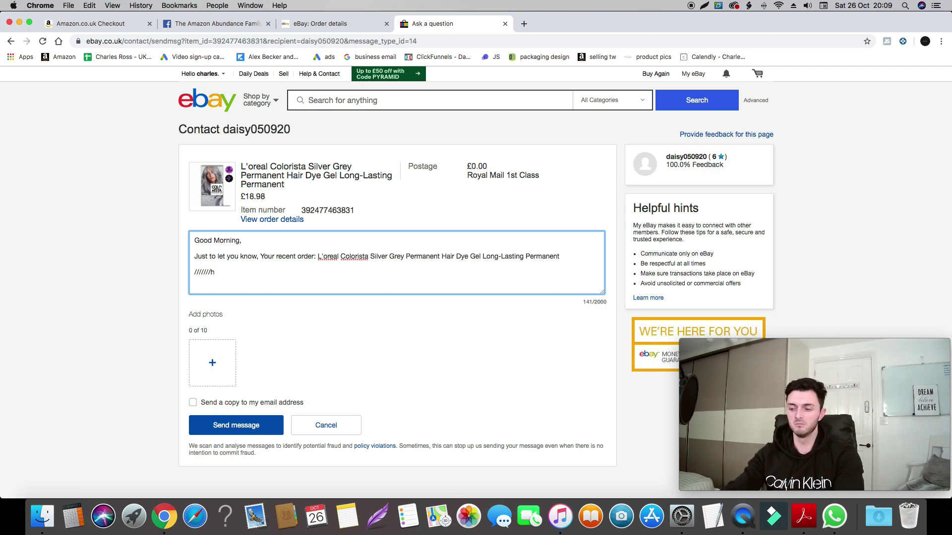
key(BackSpace)
key(BackSpace)
key(BackSpace)
key(BackSpace)
key(BackSpace)
key(BackSpace)
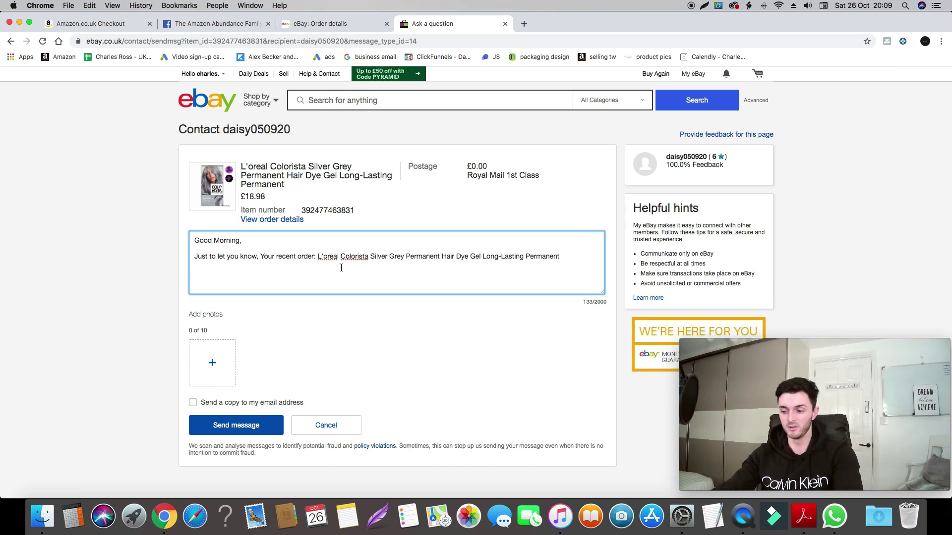
text(H)
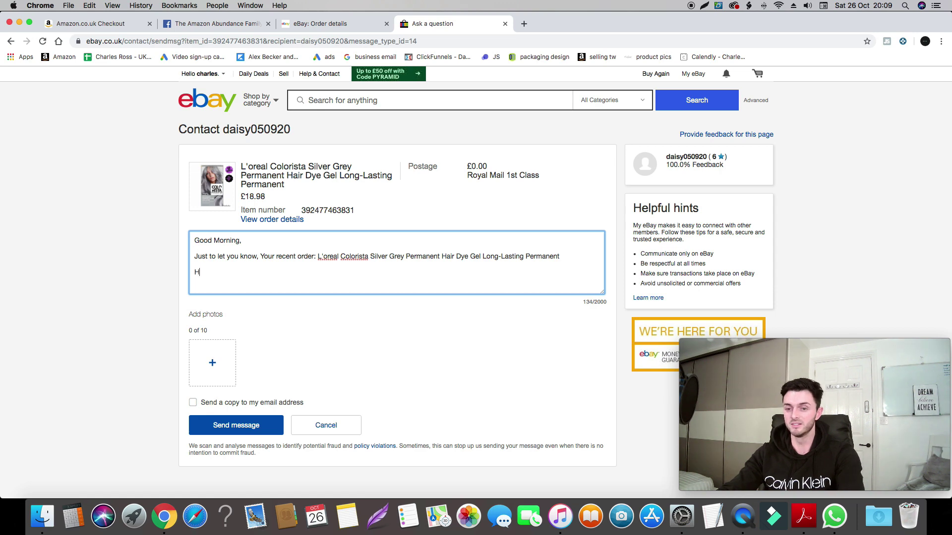
text(as b)
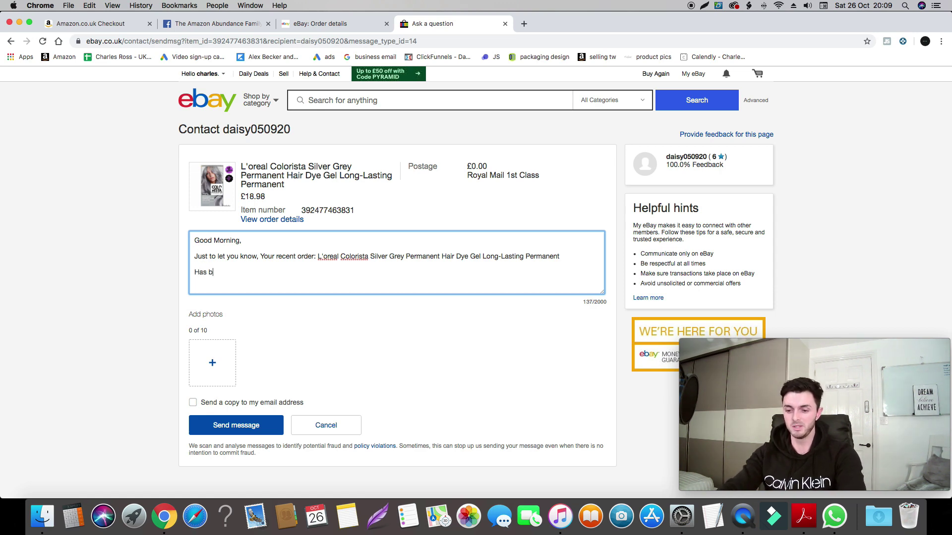
text(een dius)
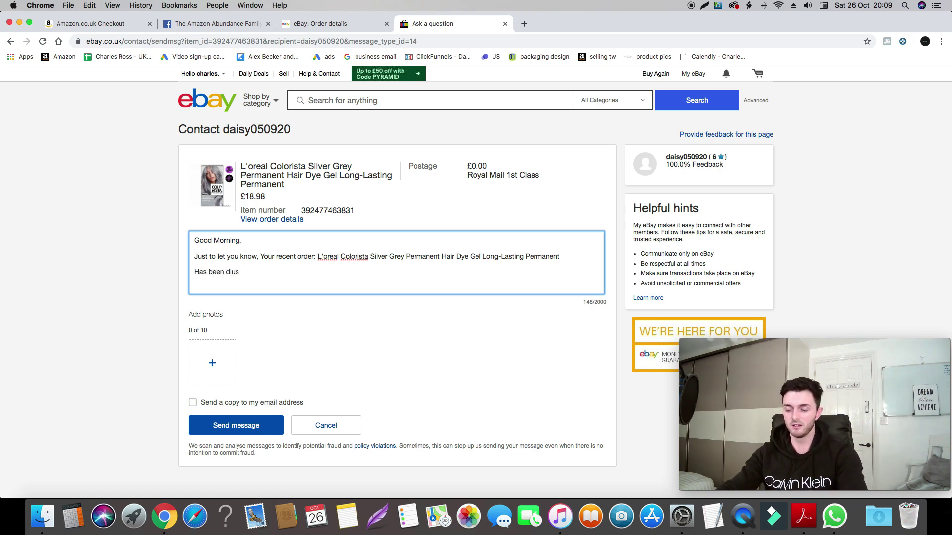
key(BackSpace)
key(BackSpace)
text(spatched )
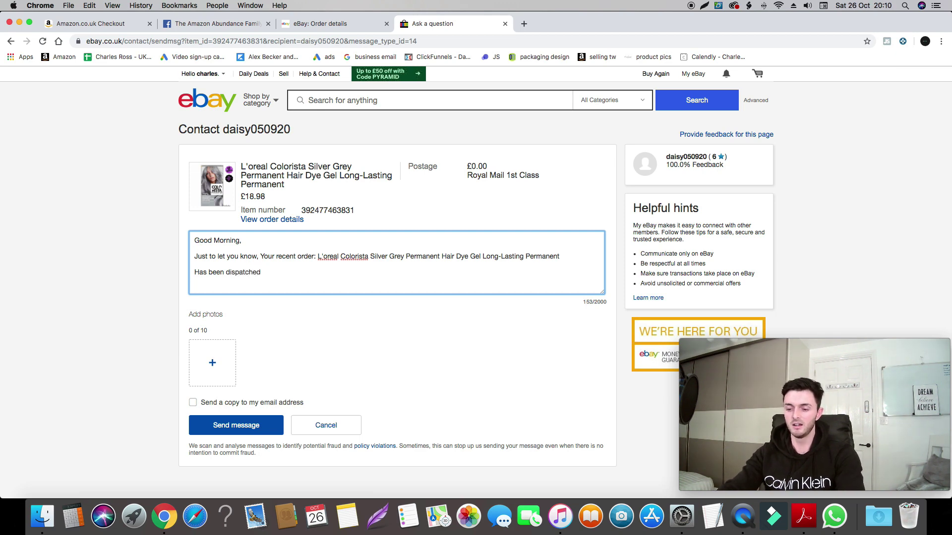
text(and wik)
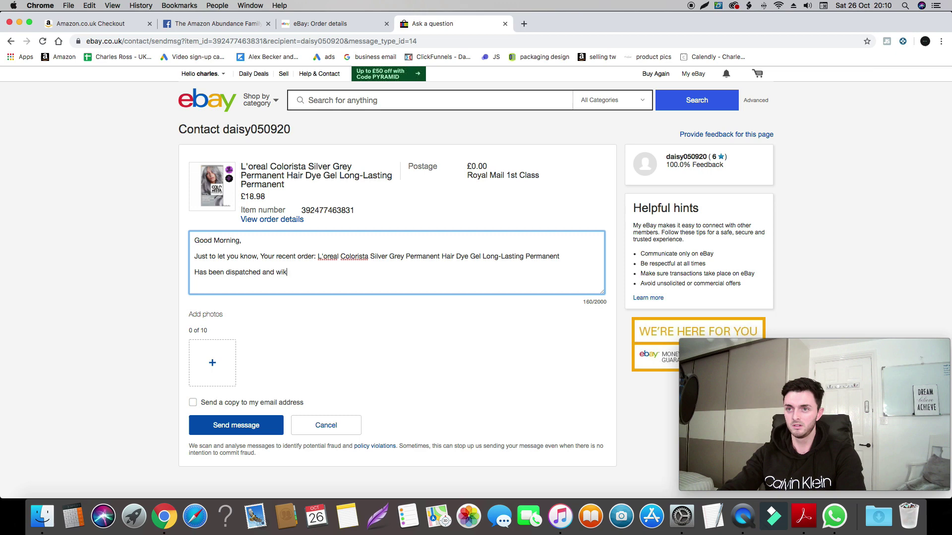
key(BackSpace)
text(ll be with)
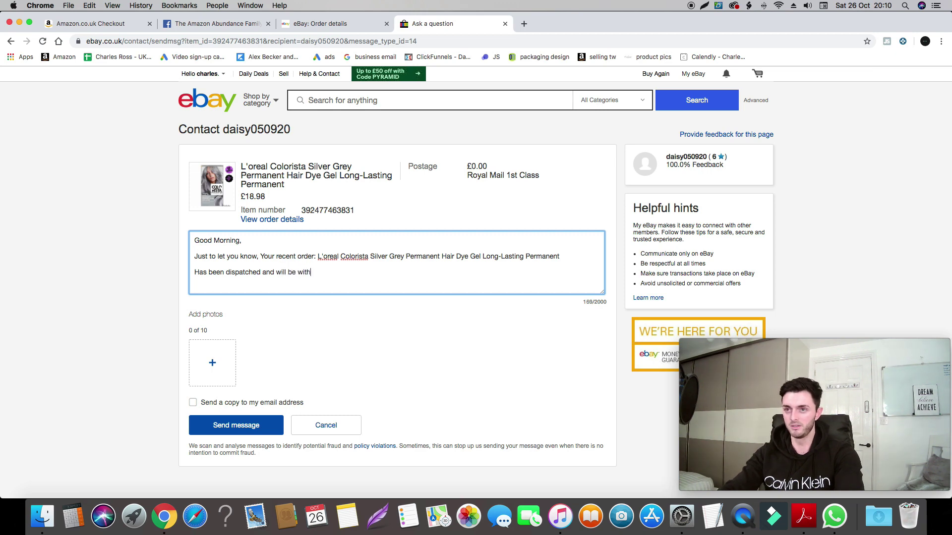
text( you shortly  )
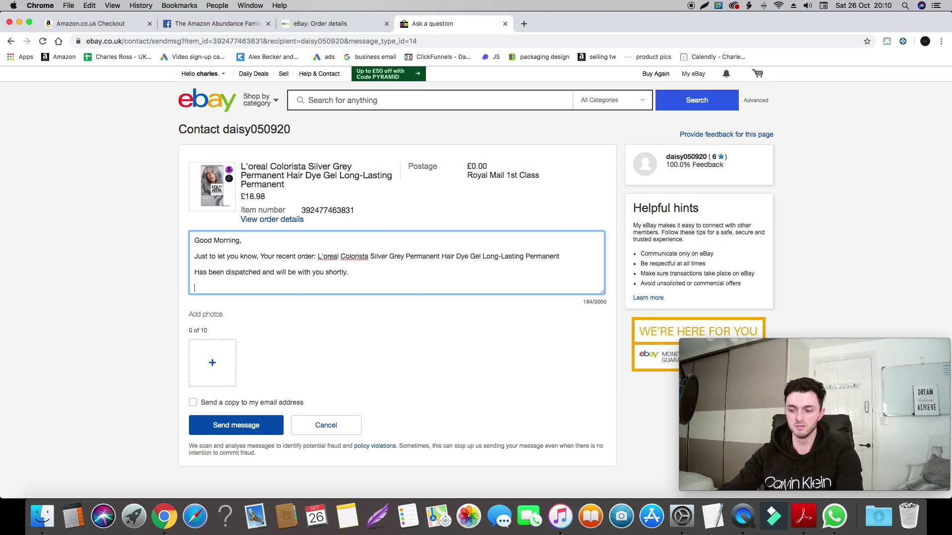
text(Charles.)
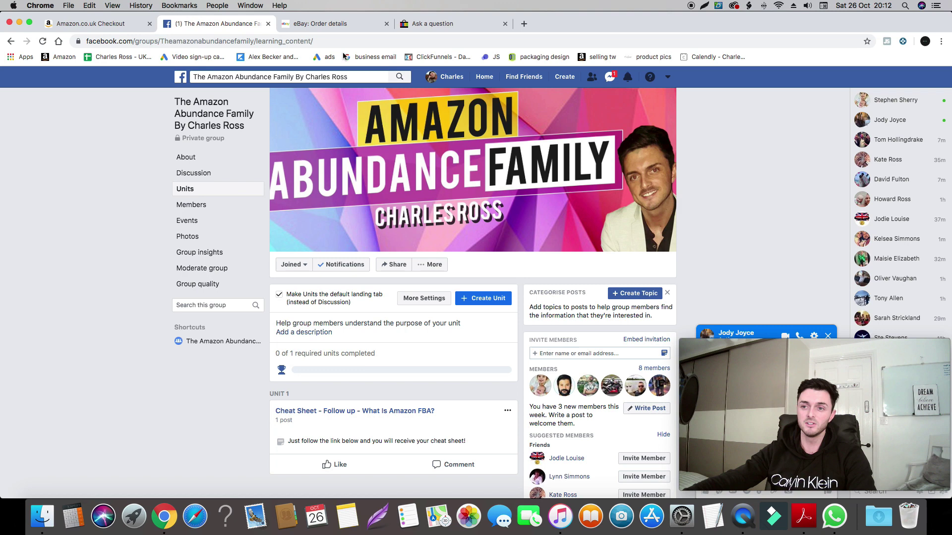
Switch to The Amazon Abundance Family Facebook group tab
click(214, 23)
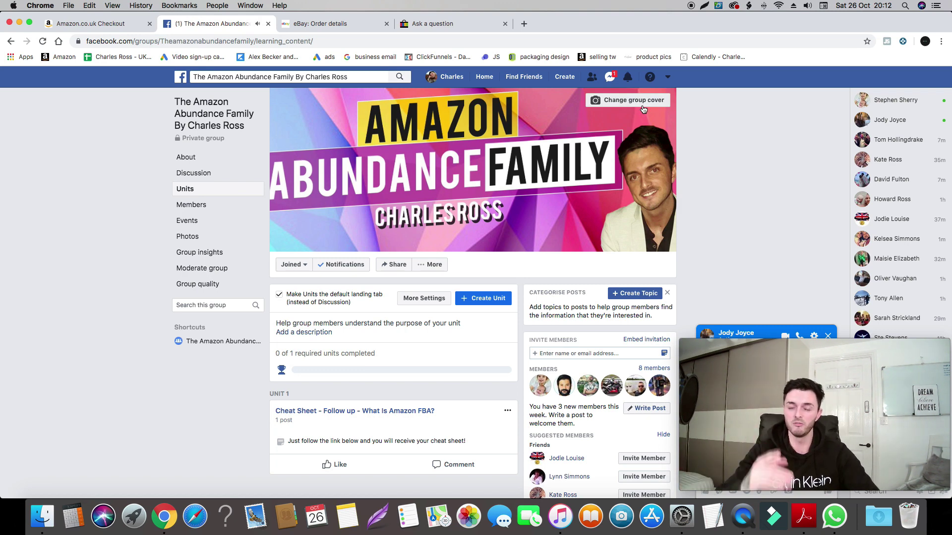